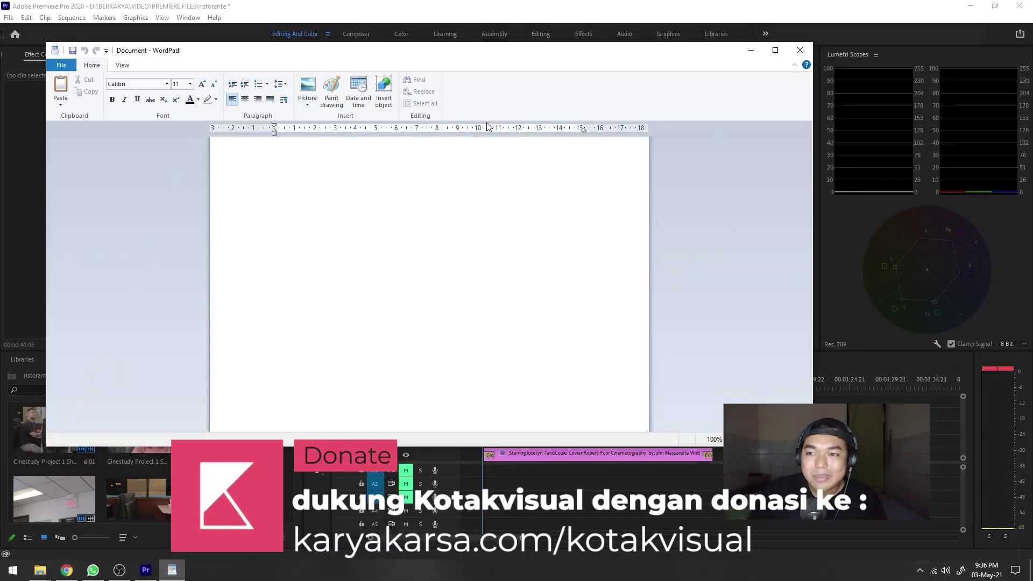
# Maximize the blank WordPad document so it fills the screen.
pyautogui.click(839, 50)
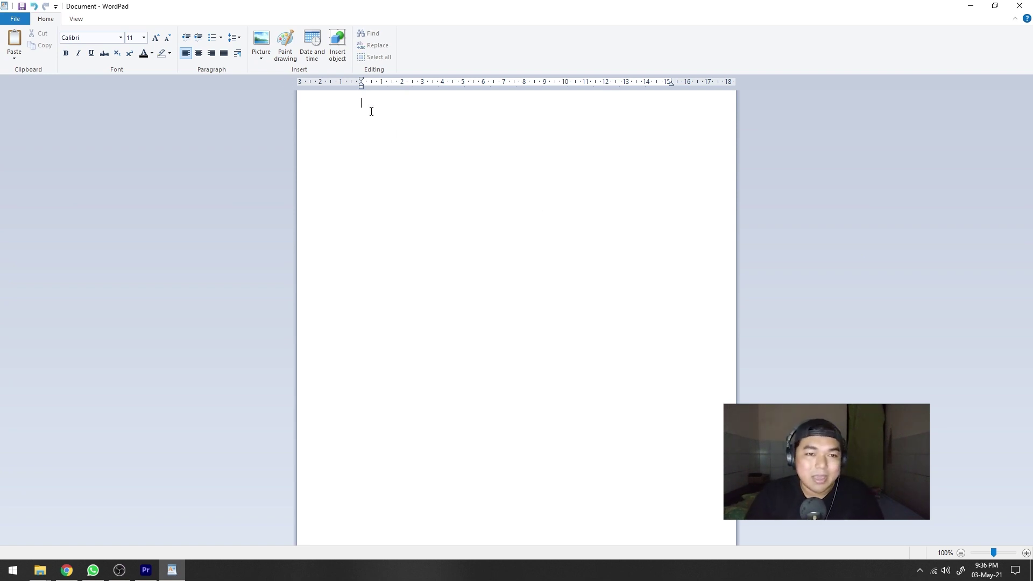
# Type a centred DIRECTED BY heading at 72 pt, then shrink it to 48 and finally 24 pt.
pyautogui.click(200, 54)
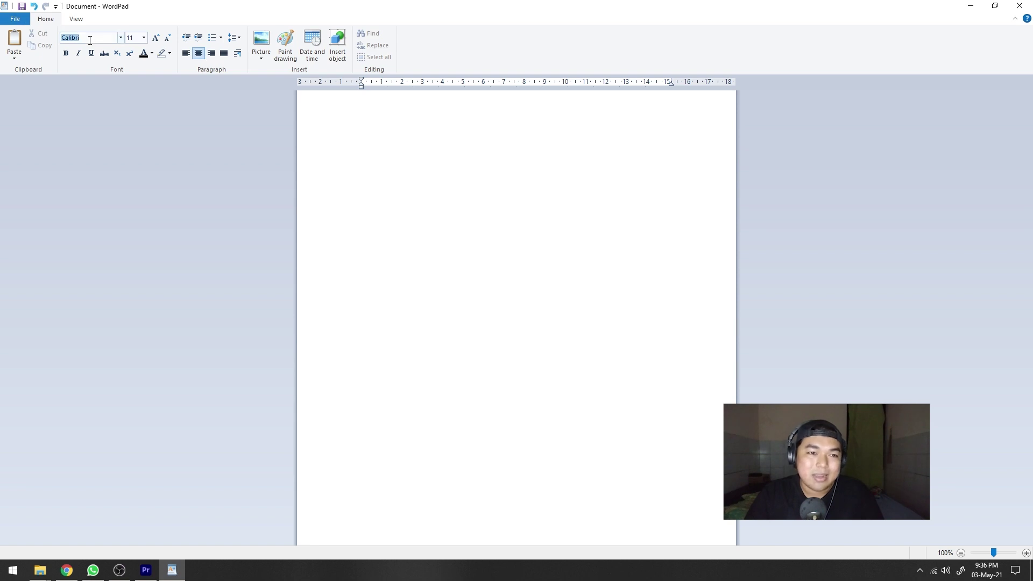
pyautogui.click(143, 38)
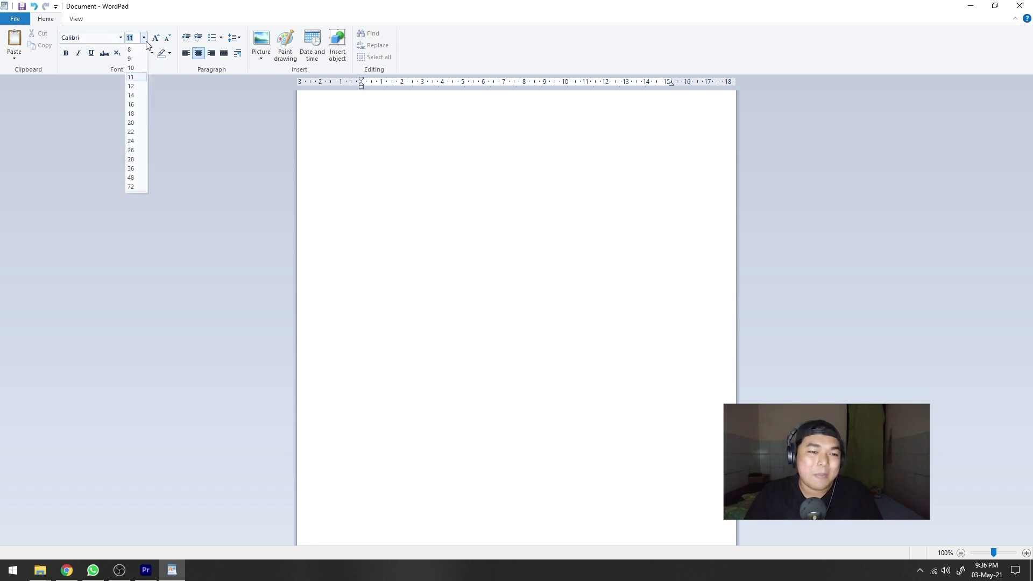
pyautogui.click(130, 186)
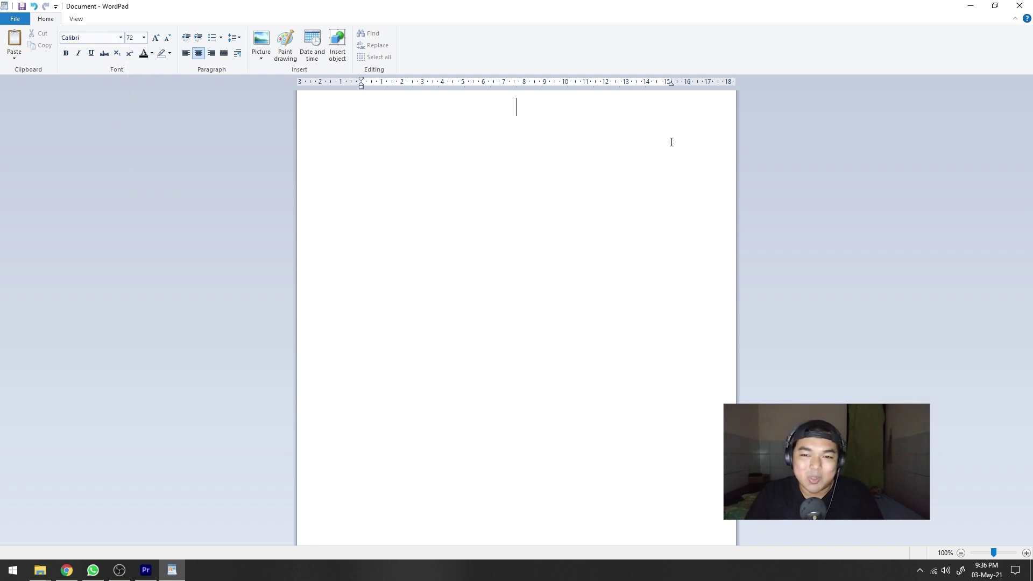
pyautogui.write('DIRECTED BY')
pyautogui.tripleClick(607, 145)
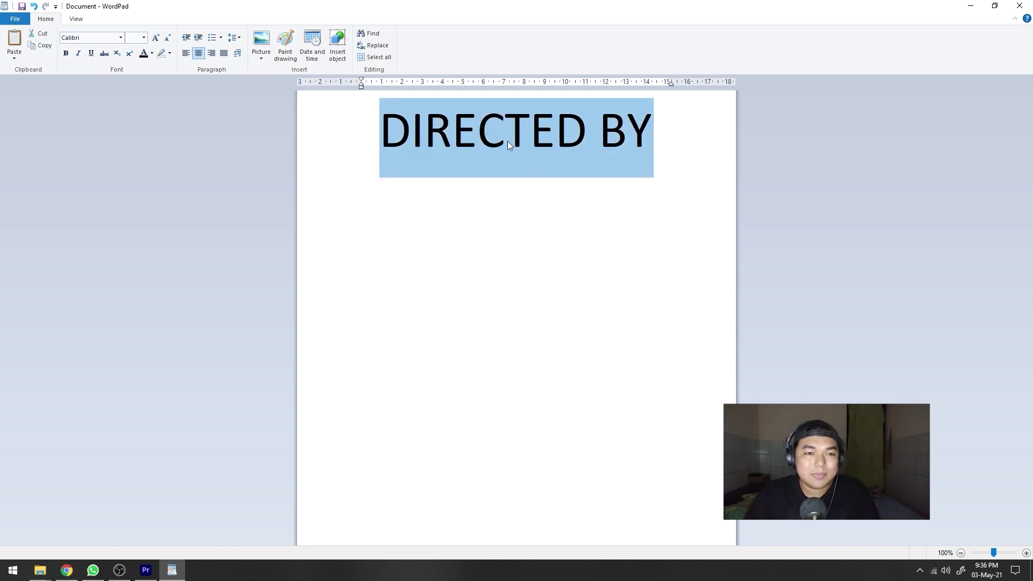
pyautogui.click(143, 38)
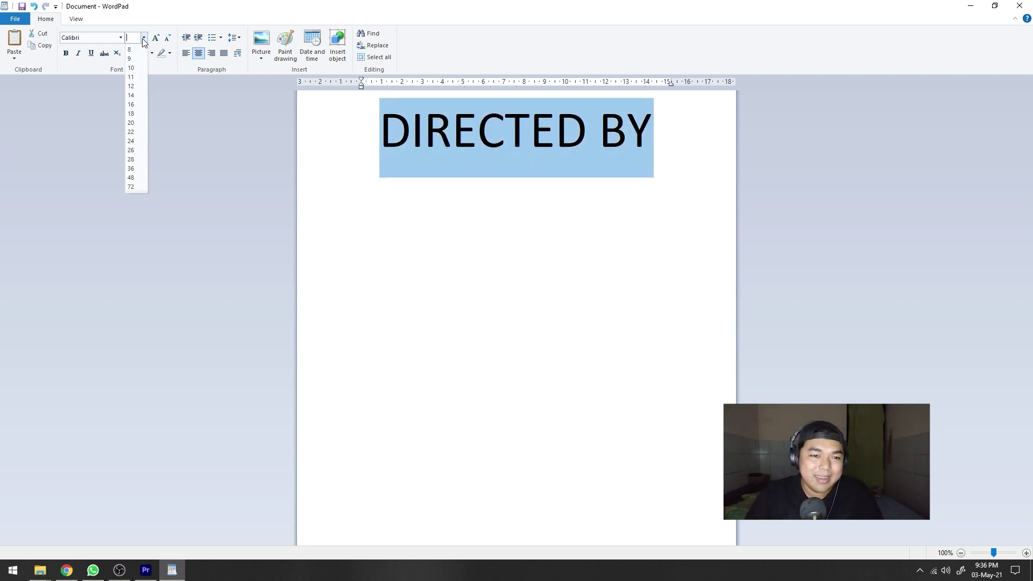
pyautogui.click(139, 177)
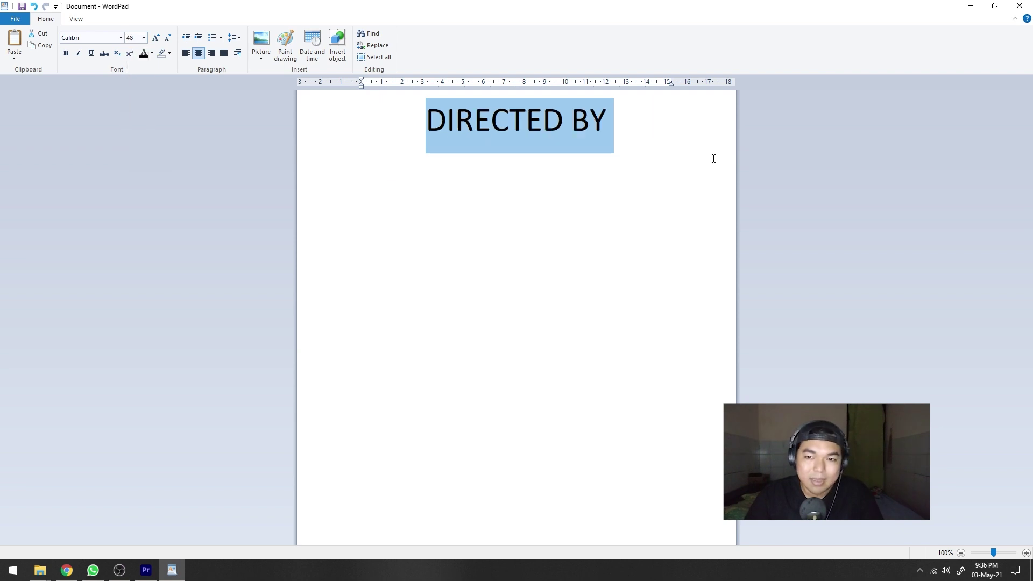
pyautogui.click(143, 38)
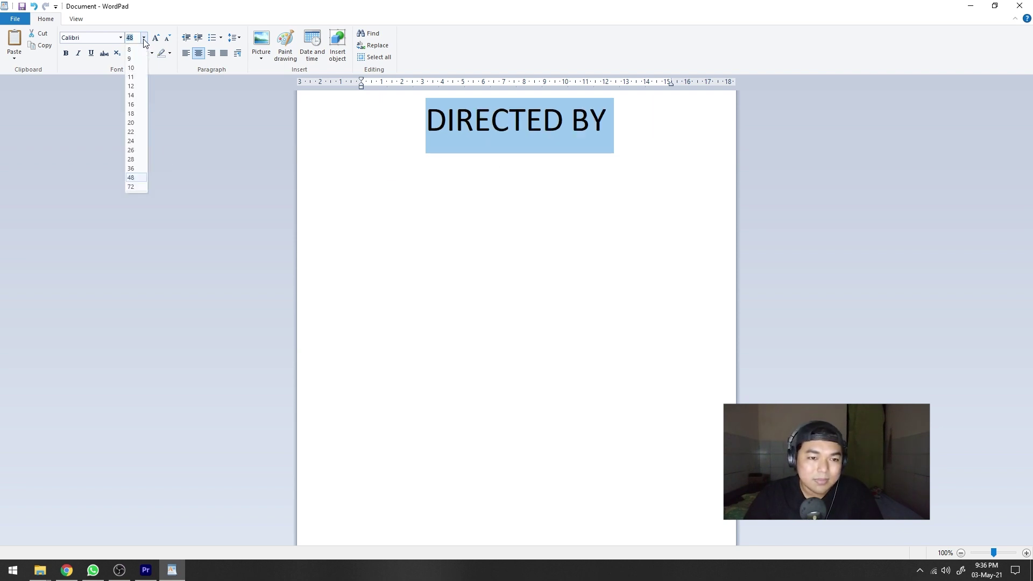
pyautogui.click(143, 137)
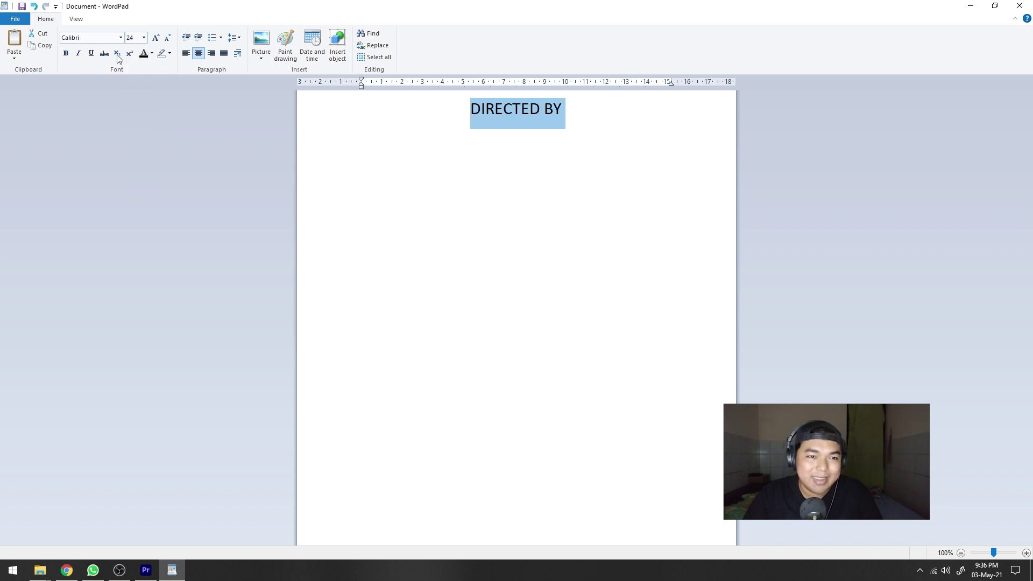
pyautogui.click(554, 111)
# Type the director's full name on a new line beneath DIRECTED BY.
pyautogui.press('Return')
pyautogui.write('Haekal Abdullah ')
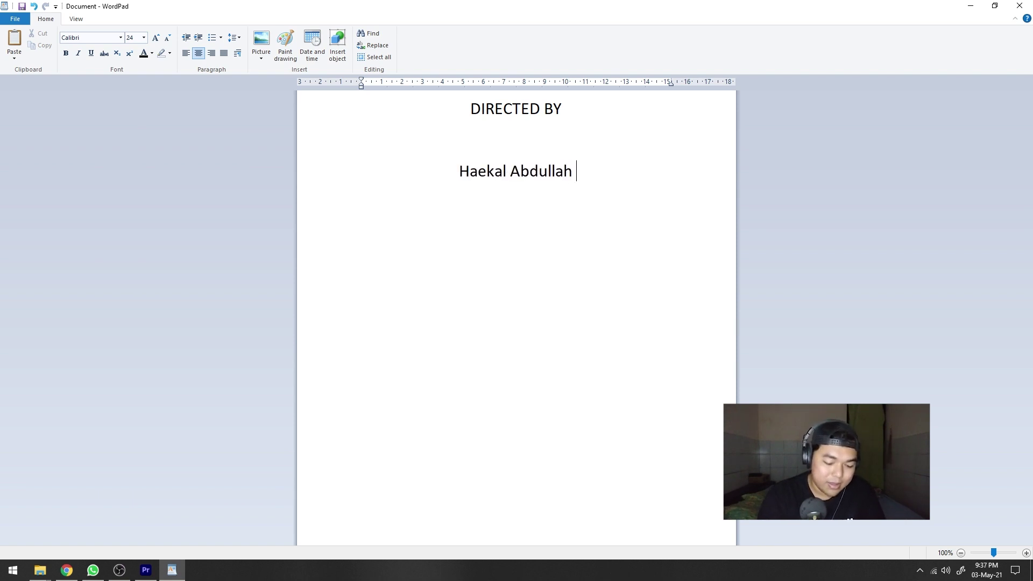
pyautogui.write('Alchatieb')
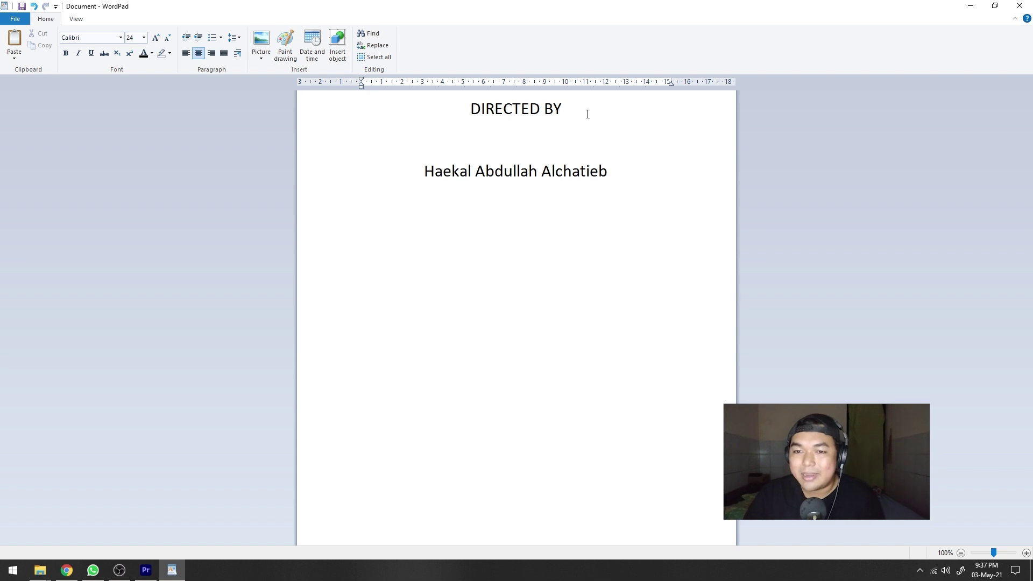
pyautogui.moveTo(587, 114); pyautogui.dragTo(473, 110)
pyautogui.click(552, 172)
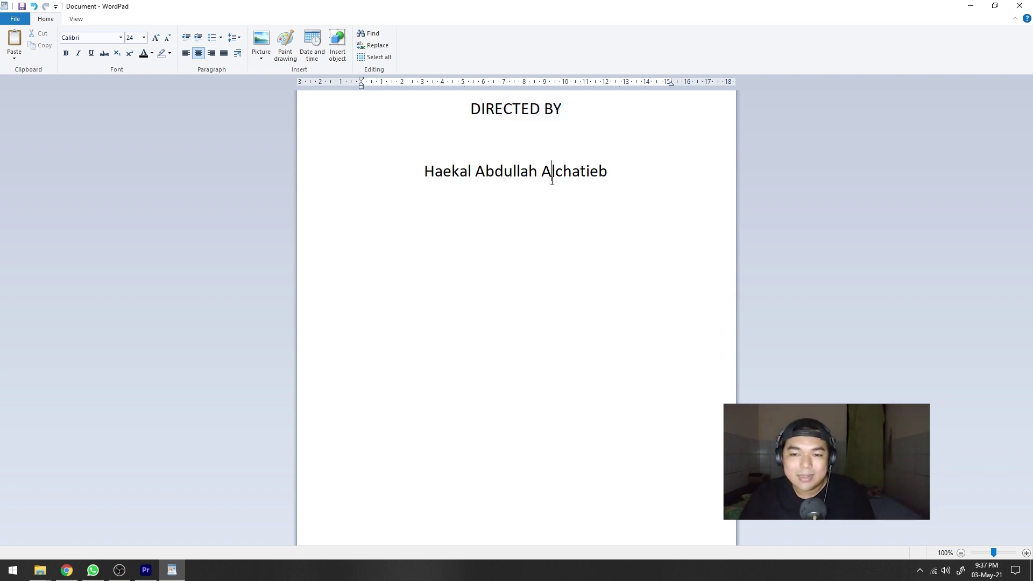
pyautogui.moveTo(616, 171); pyautogui.dragTo(410, 173)
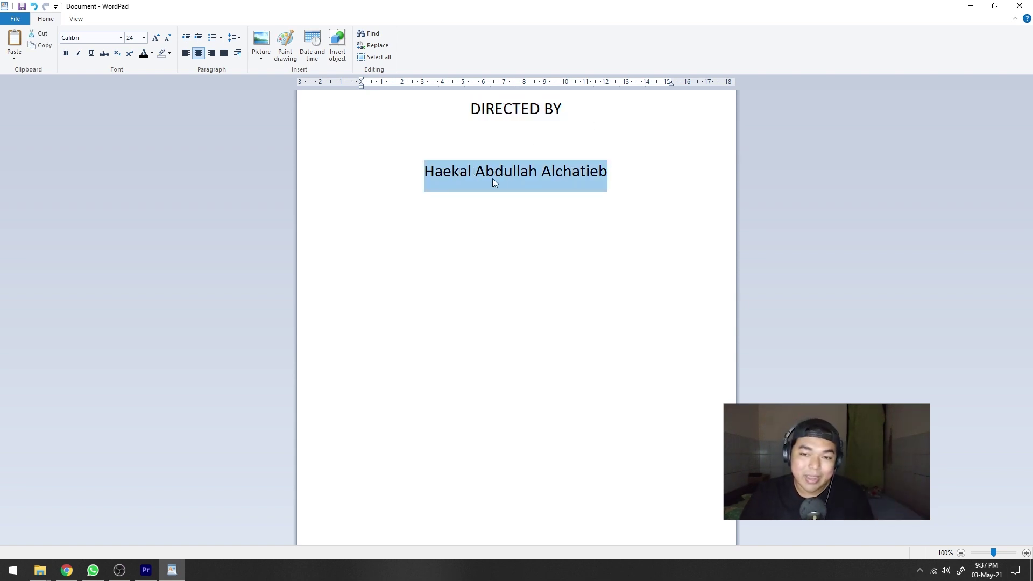
pyautogui.click(507, 185)
# Add EDITED BY and EXECUTIVE PRODUCER headings, each followed by the same name.
pyautogui.moveTo(595, 105); pyautogui.dragTo(468, 110)
pyautogui.hotkey('ctrl', 'c')
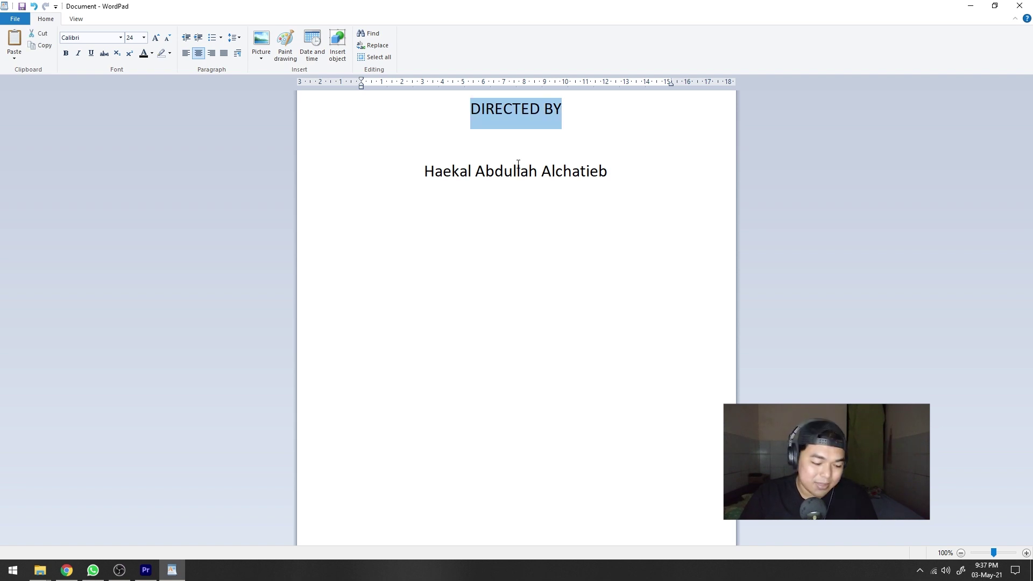
pyautogui.click(629, 175)
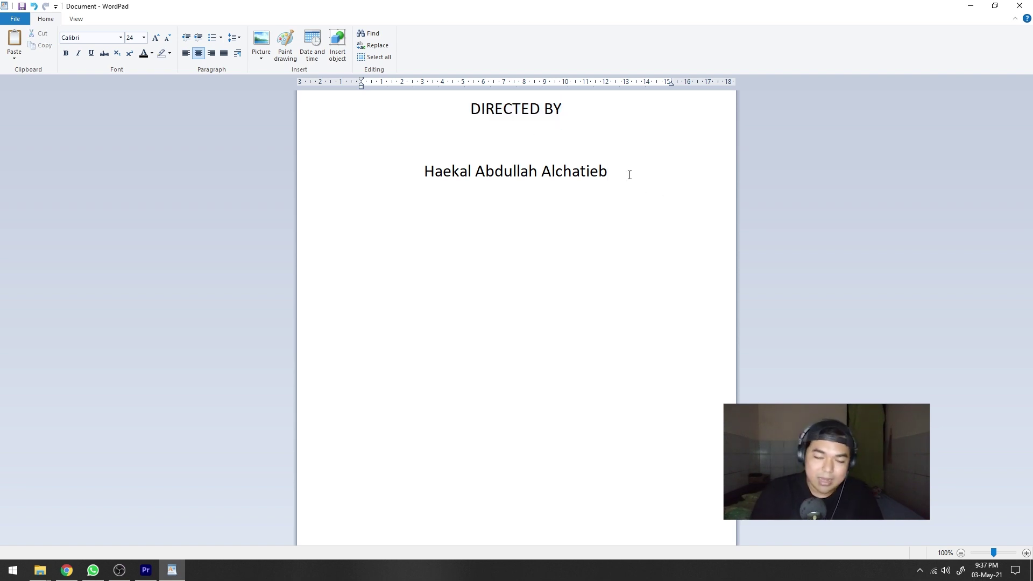
pyautogui.hotkey('ctrl', 'v')
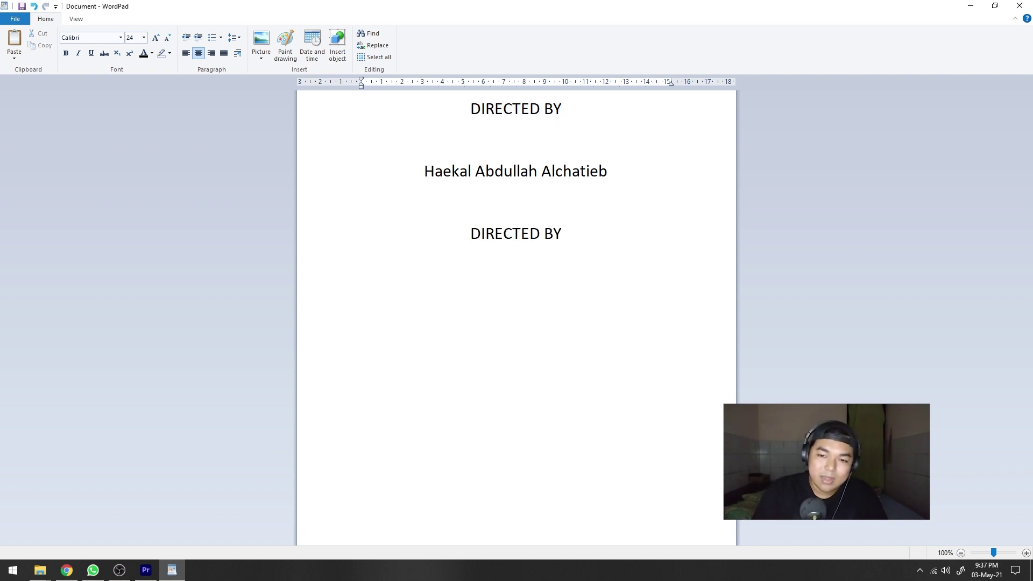
pyautogui.press('BackSpace')
pyautogui.press('BackSpace')
pyautogui.press('BackSpace')
pyautogui.press('BackSpace')
pyautogui.press('BackSpace')
pyautogui.write('EDIT')
pyautogui.press('End')
pyautogui.write('Haekal Abdullah Alchatieb   EXECUTIVE PRODUCER')
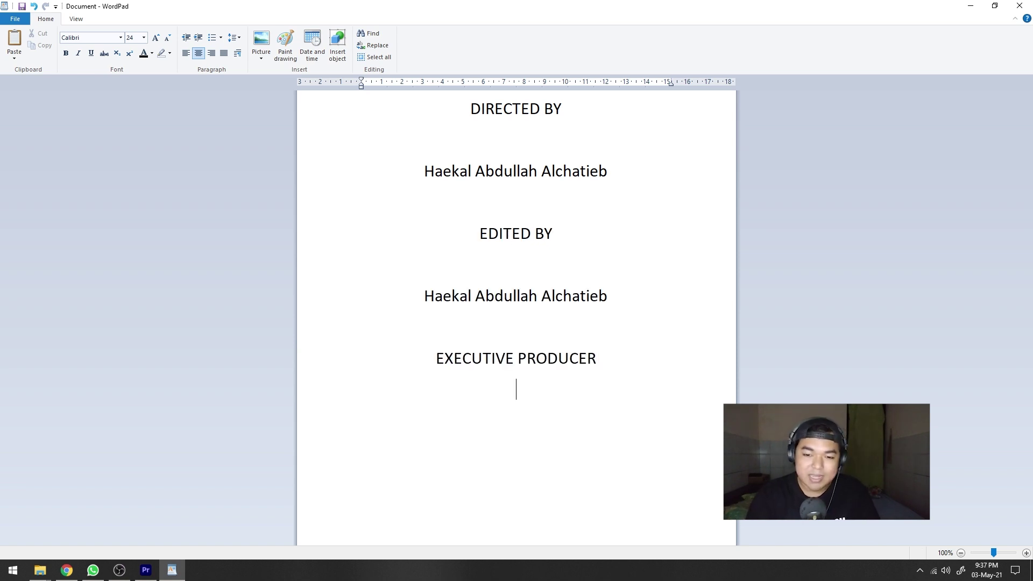
pyautogui.hotkey('ctrl', 'v')
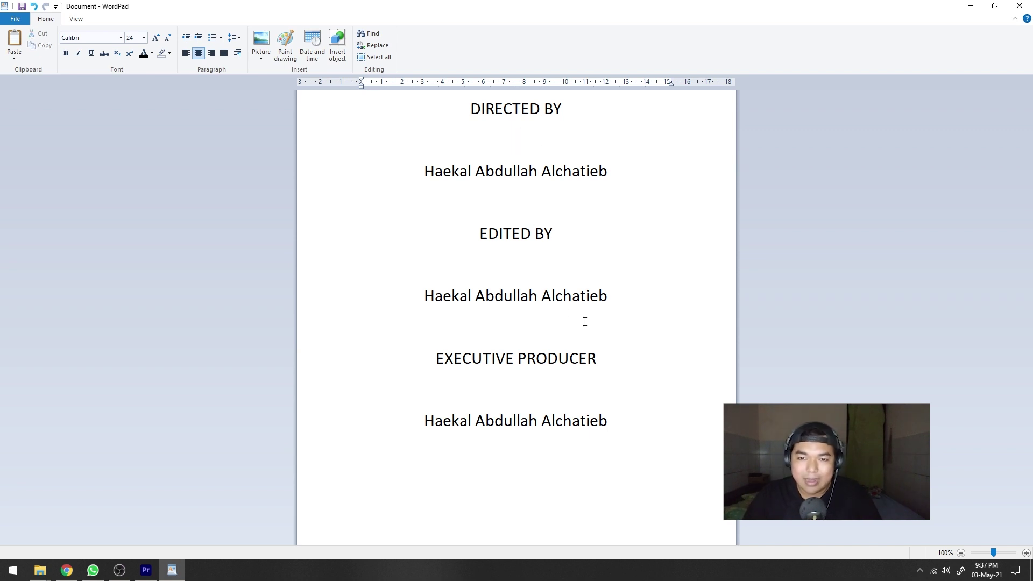
pyautogui.hotkey('ctrl', 'a')
pyautogui.click(519, 140)
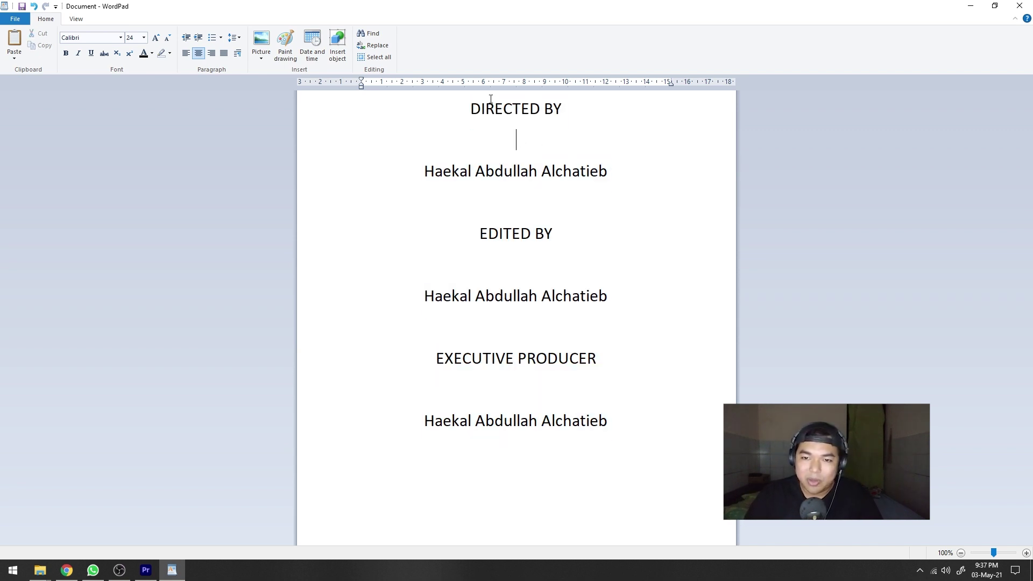
# Bold the DIRECTED BY, EDITED BY and EXECUTIVE PRODUCER headings.
pyautogui.moveTo(471, 109); pyautogui.dragTo(558, 108)
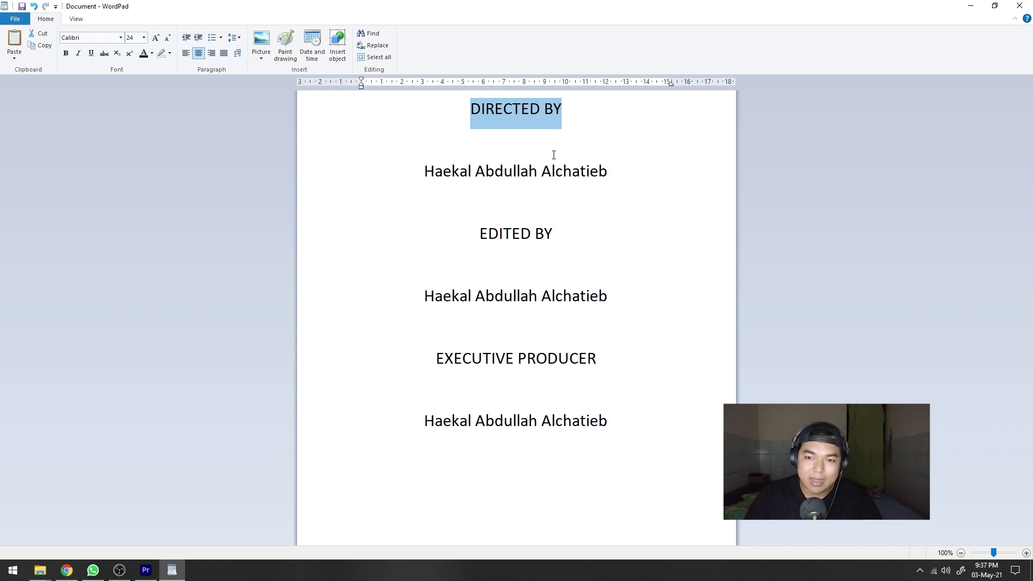
pyautogui.hotkey('ctrl', 'b')
pyautogui.moveTo(482, 233); pyautogui.dragTo(554, 234)
pyautogui.hotkey('ctrl', 'b')
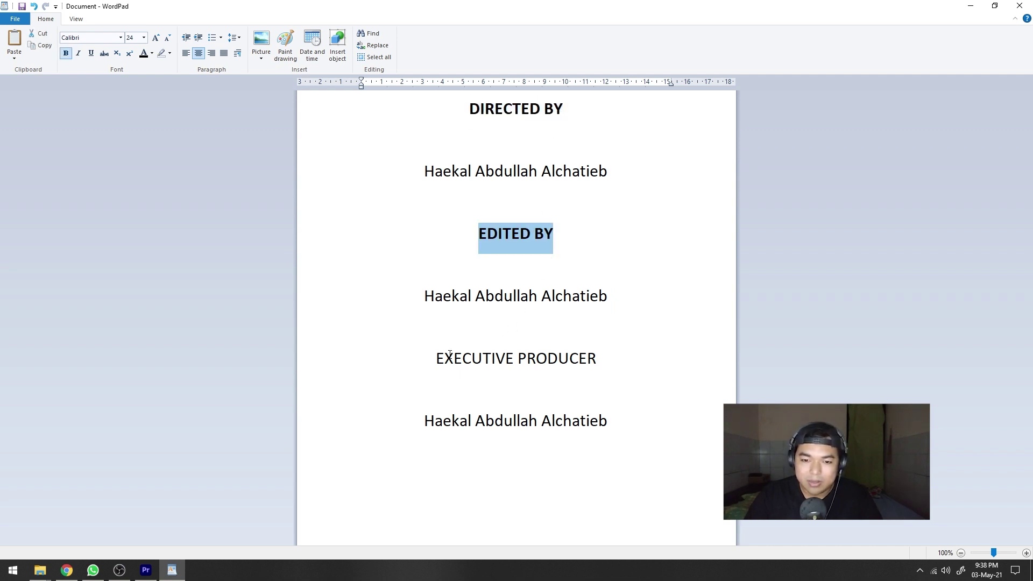
pyautogui.moveTo(436, 358); pyautogui.dragTo(601, 358)
pyautogui.hotkey('ctrl', 'b')
pyautogui.click(602, 313)
pyautogui.hotkey('ctrl', 'a')
pyautogui.click(603, 314)
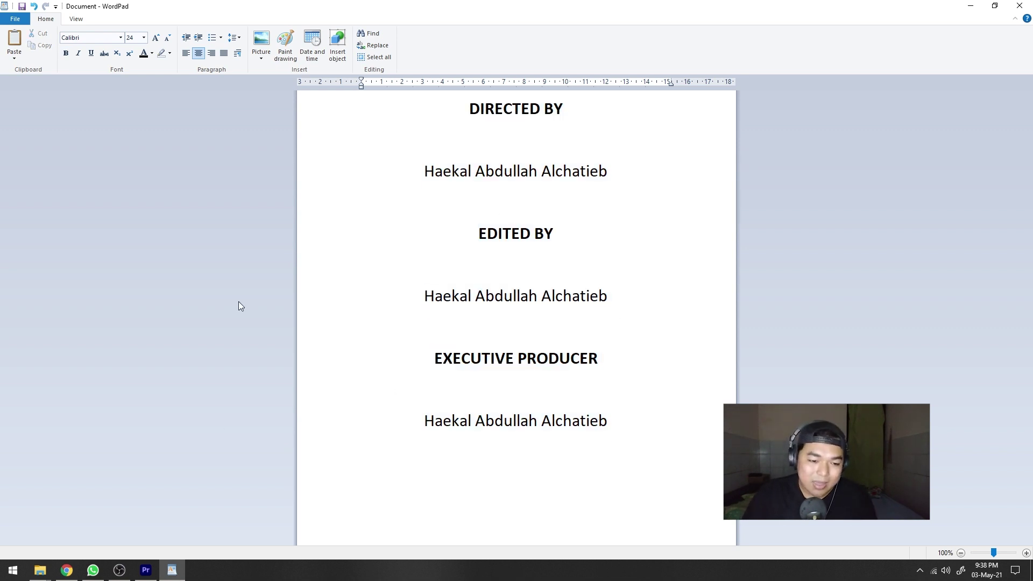
# Return to Premiere Pro and scrub the sequence to the KOTAKVISUAL end logo.
pyautogui.click(145, 577)
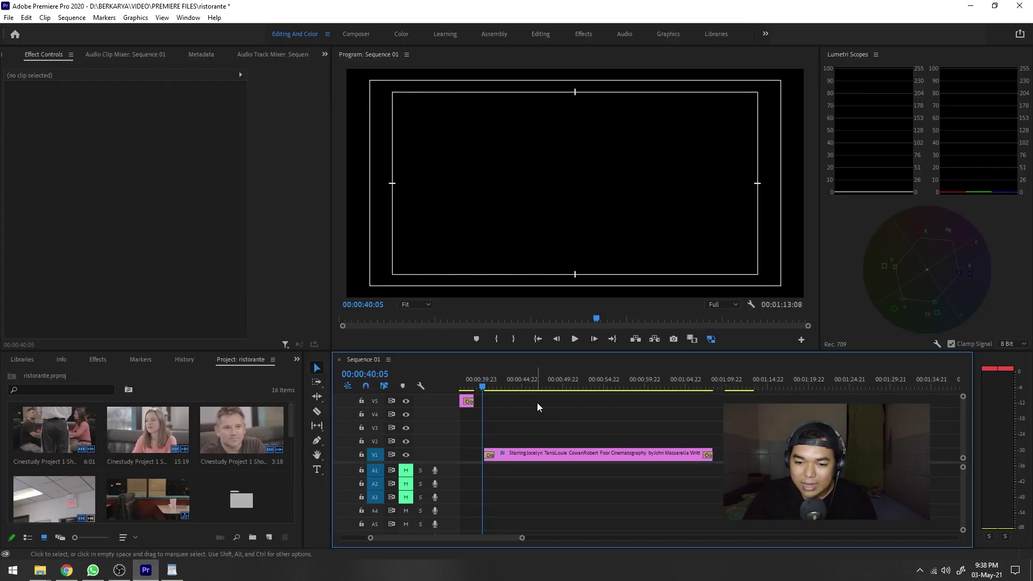
pyautogui.moveTo(554, 386); pyautogui.dragTo(549, 385)
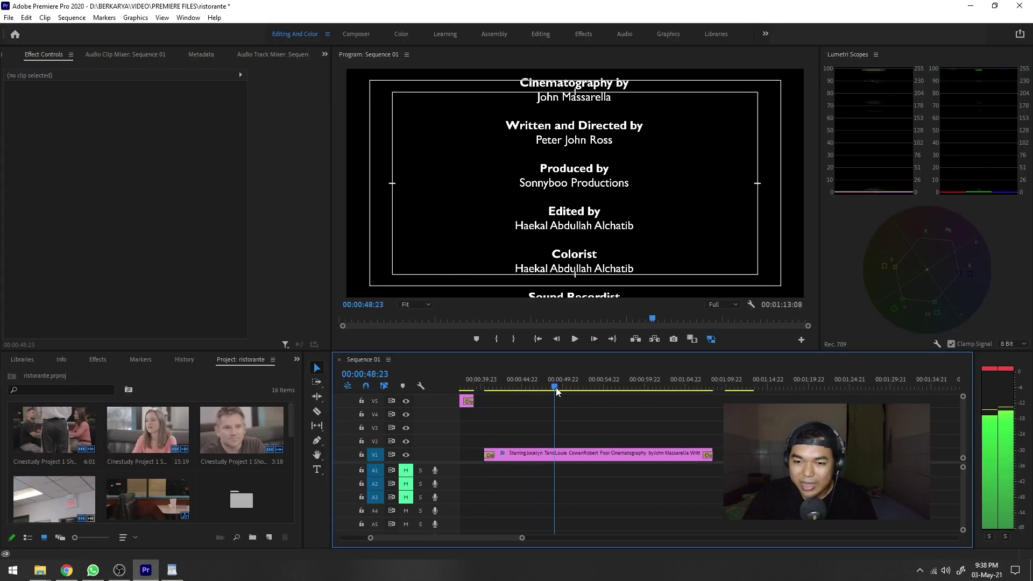
pyautogui.click(782, 386)
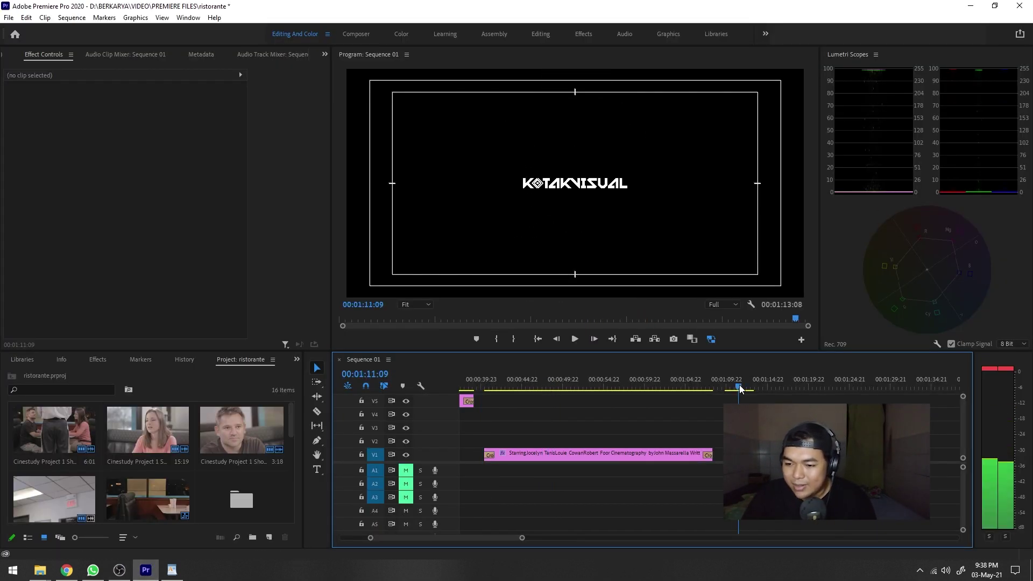
pyautogui.moveTo(795, 387); pyautogui.dragTo(744, 386)
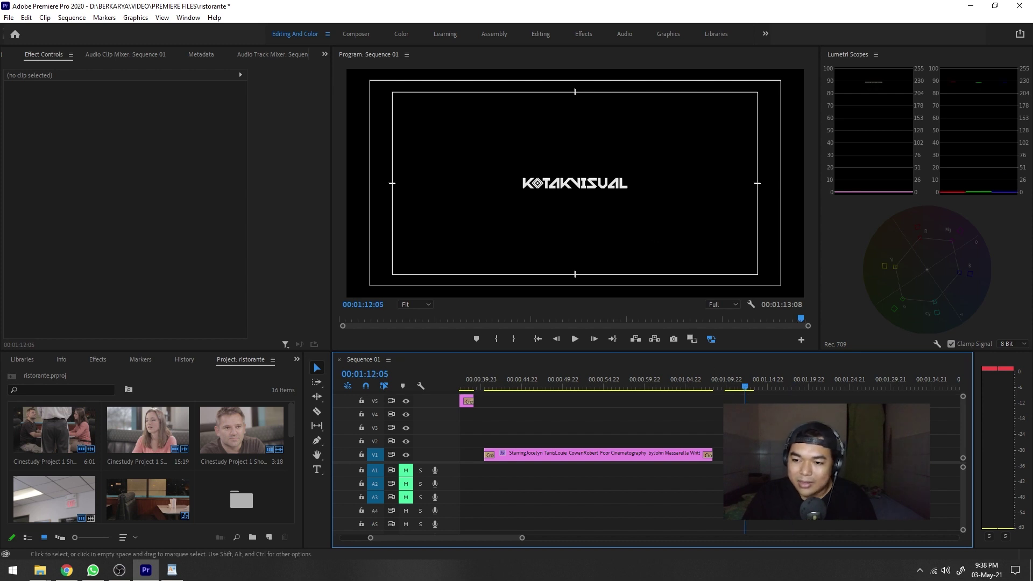
pyautogui.click(316, 469)
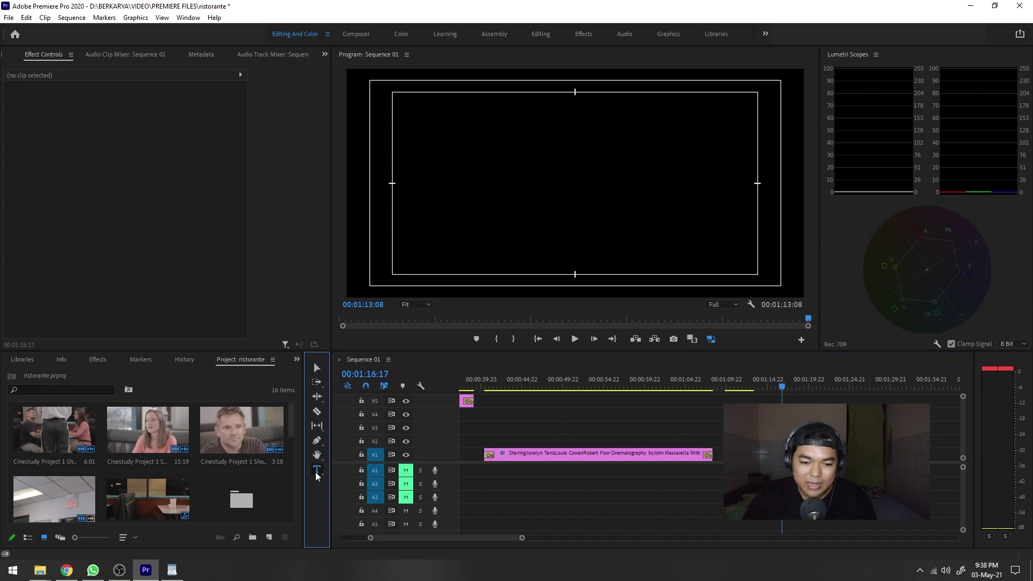
# Paste the credits into a new text box in the frame and centre-align them.
pyautogui.click(578, 179)
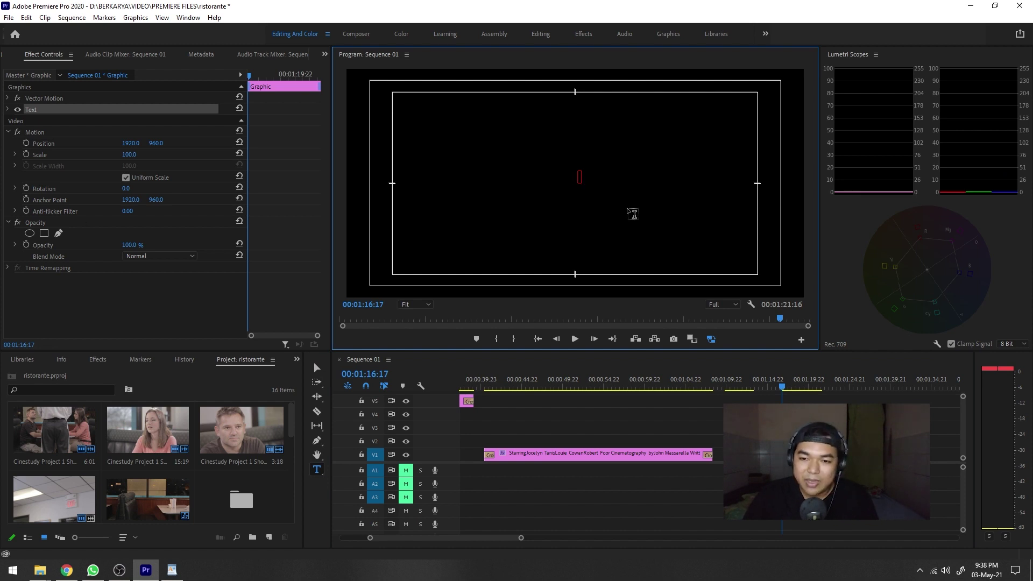
pyautogui.hotkey('ctrl', 'v')
pyautogui.hotkey('ctrl', 'a')
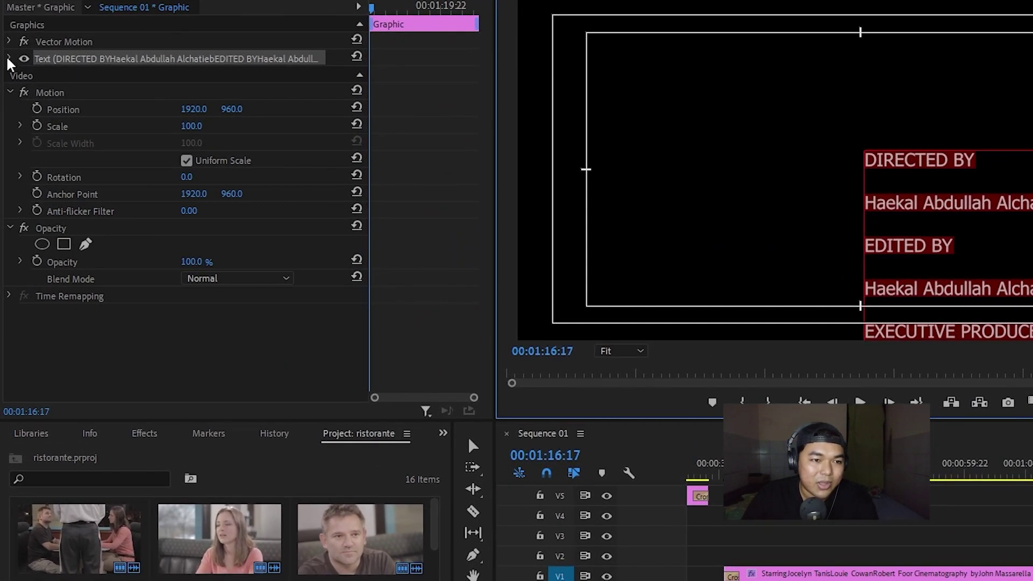
pyautogui.click(8, 58)
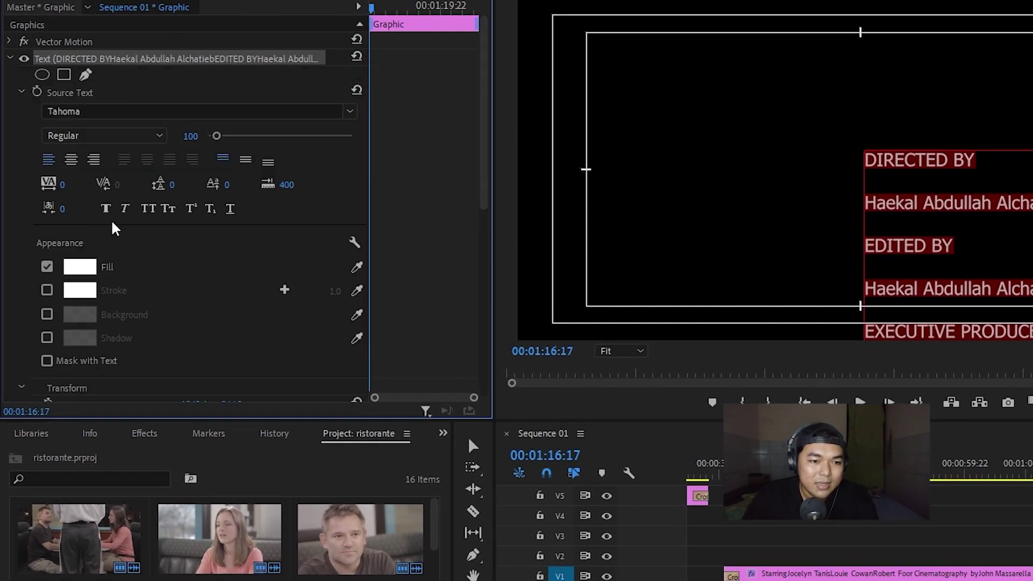
pyautogui.click(71, 160)
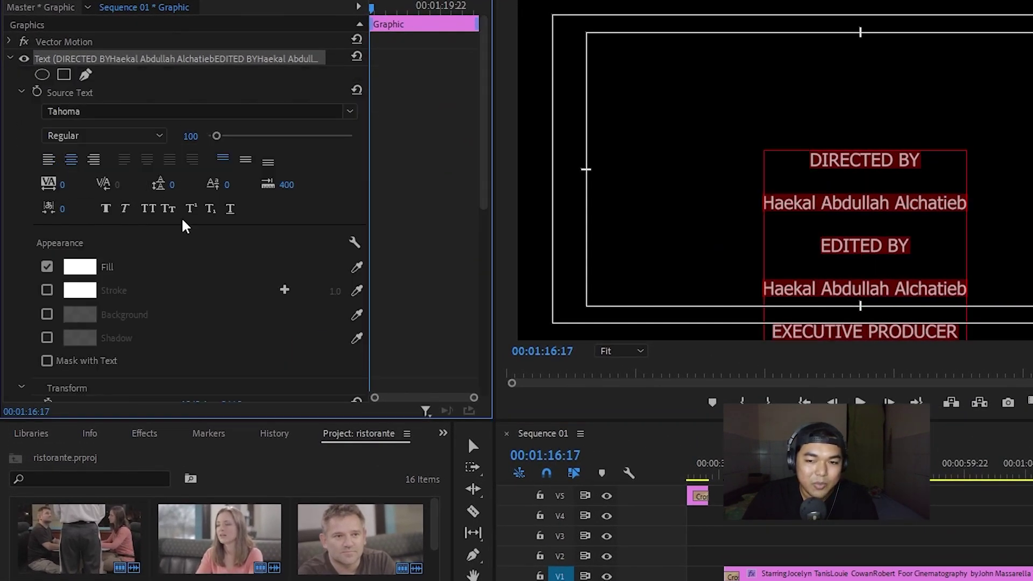
pyautogui.click(862, 211)
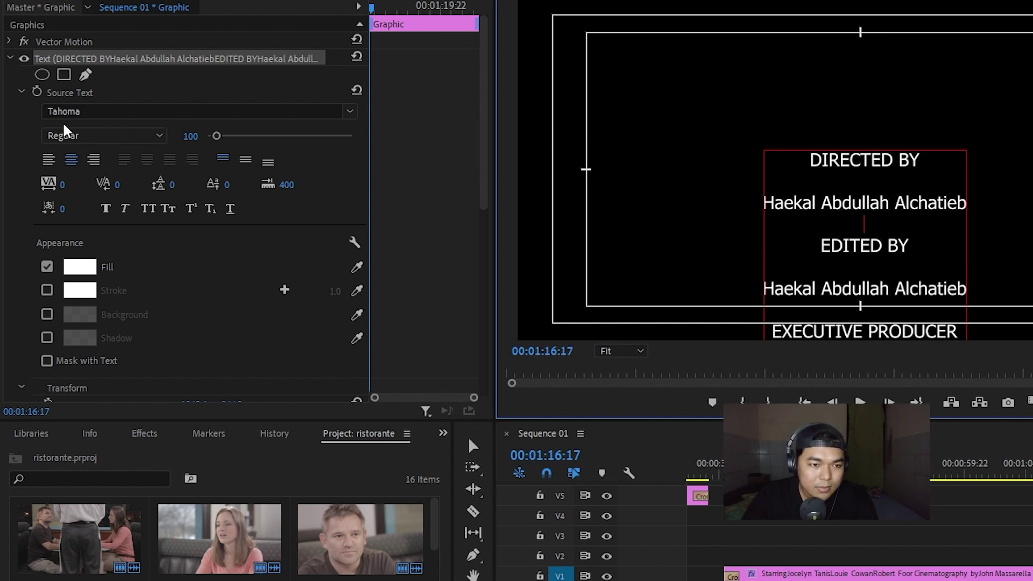
# Set the credits font to Tahoma with the Bold style.
pyautogui.click(110, 113)
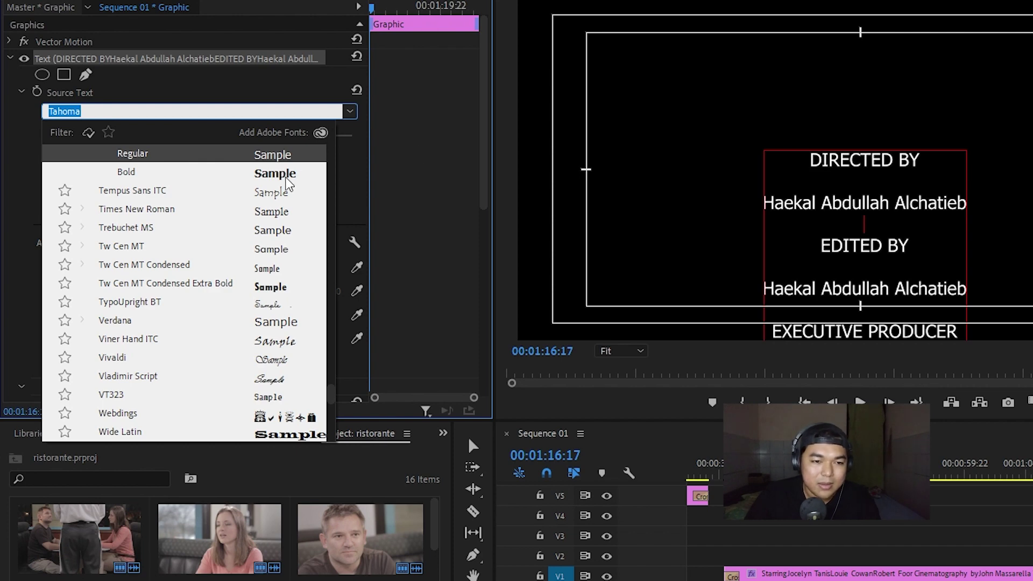
pyautogui.press('Escape')
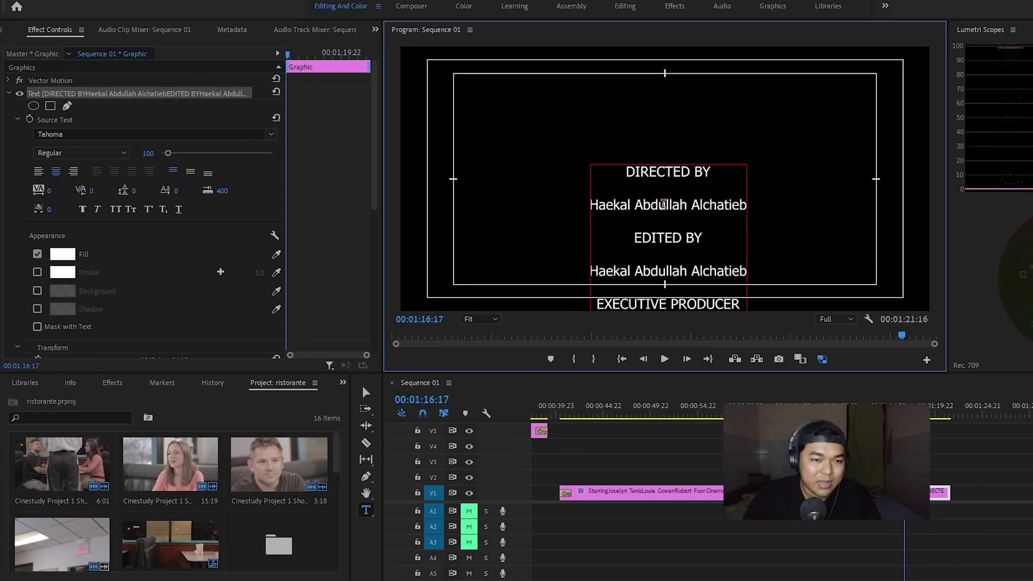
pyautogui.press('Tab')
pyautogui.press('Down')
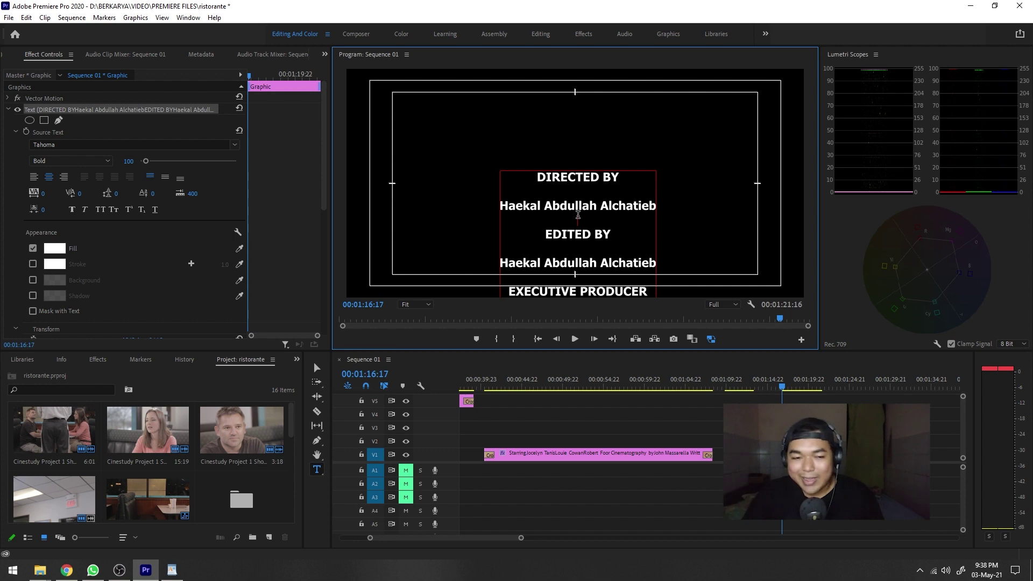
# In the Graphics workspace, shift the credits Position X from 1942.6 to 1916.6.
pyautogui.moveTo(324, 159); pyautogui.dragTo(323, 156)
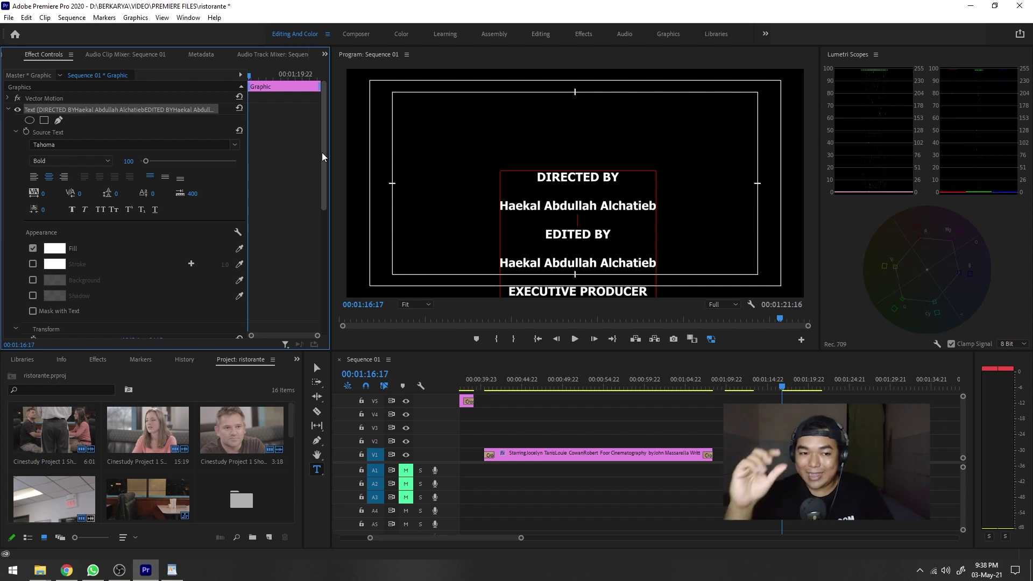
pyautogui.click(399, 209)
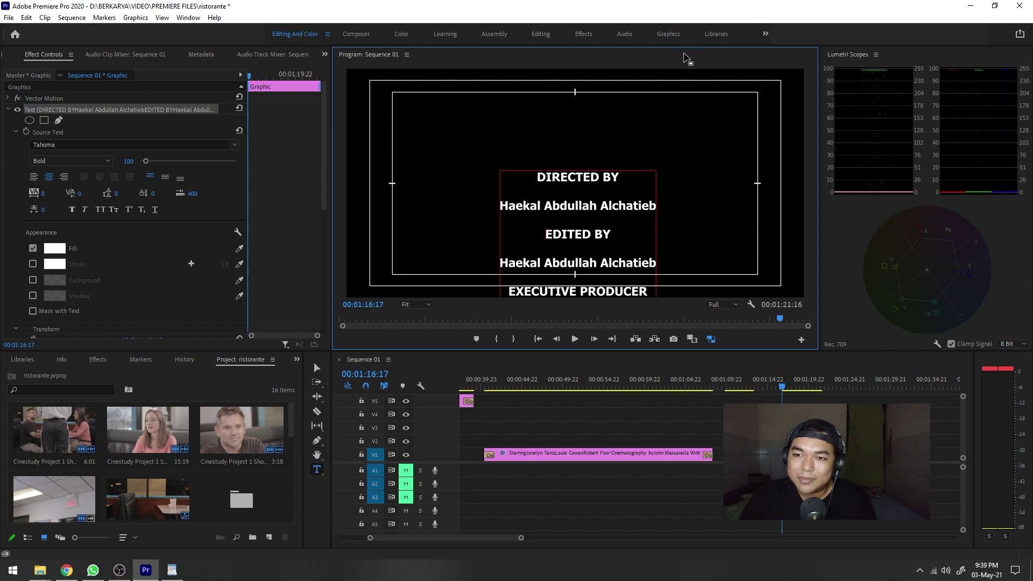
pyautogui.click(668, 34)
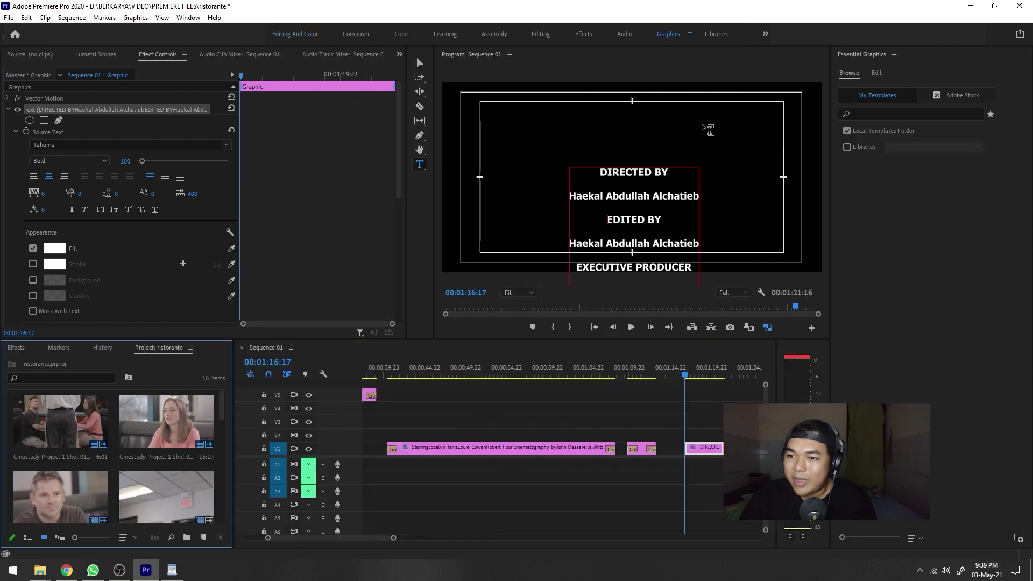
pyautogui.click(877, 72)
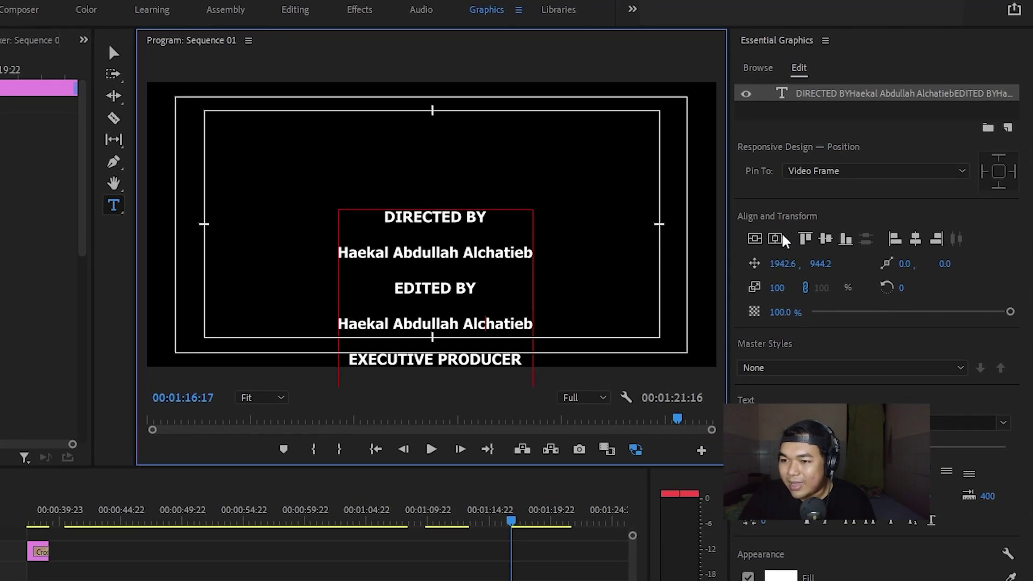
pyautogui.moveTo(783, 263); pyautogui.dragTo(765, 280)
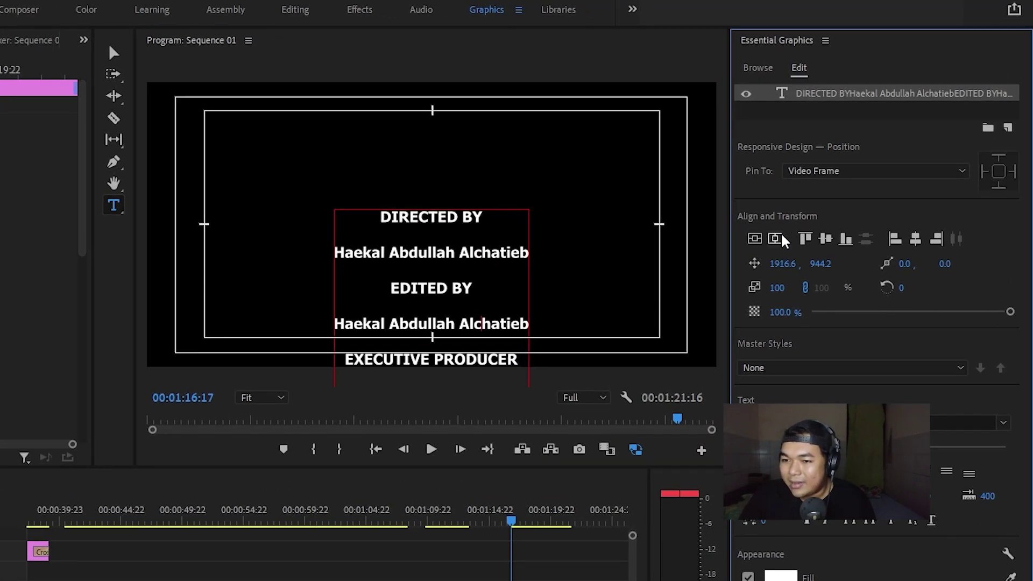
pyautogui.click(113, 52)
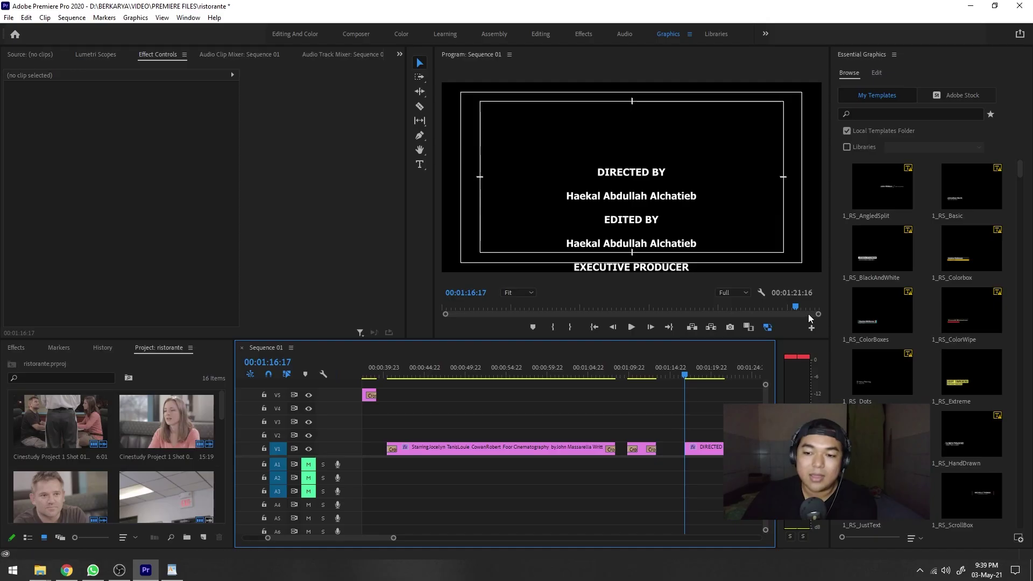
# Enable Roll on the credits graphic and preview the upward scroll.
pyautogui.click(704, 454)
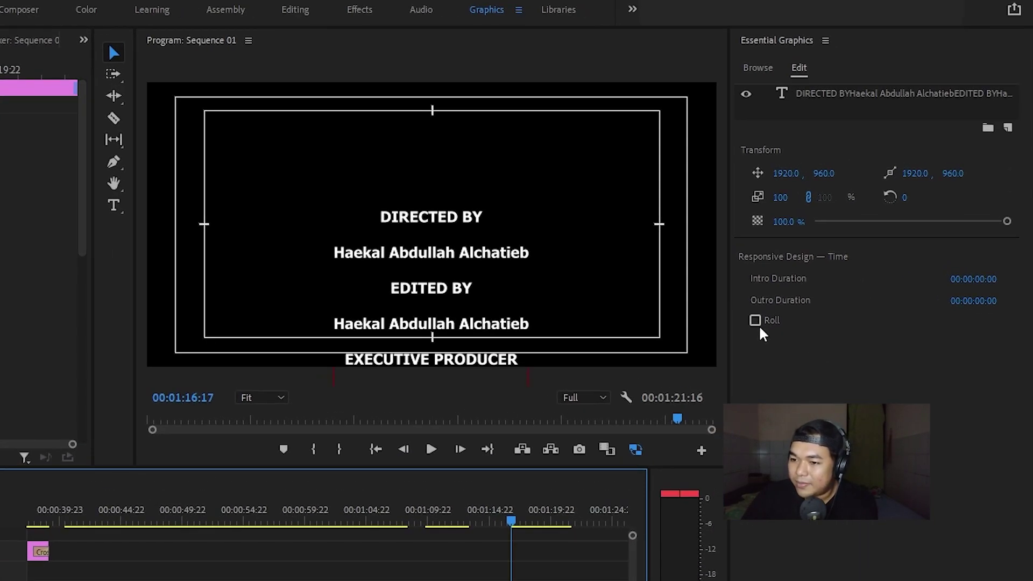
pyautogui.click(755, 321)
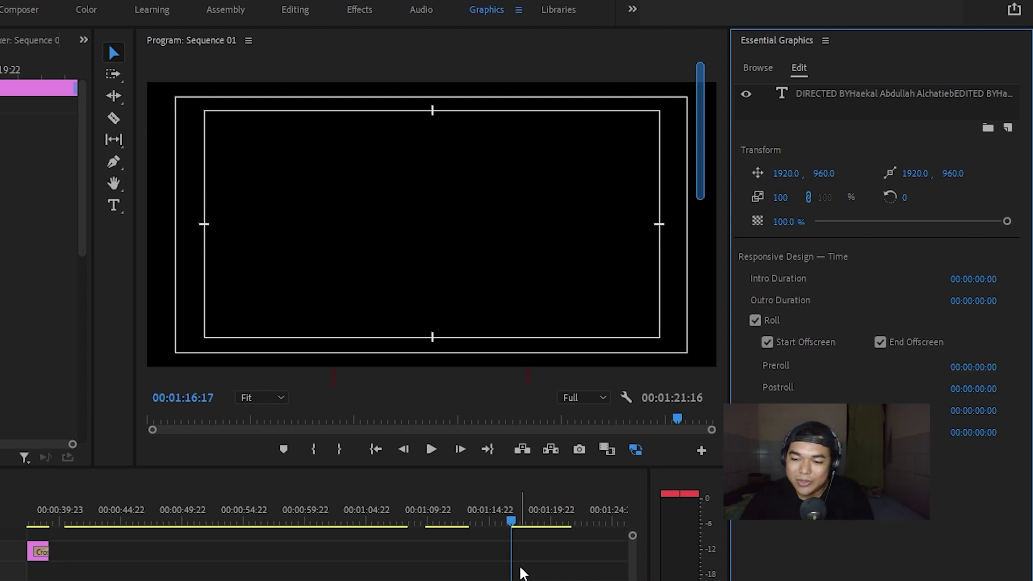
pyautogui.press('space')
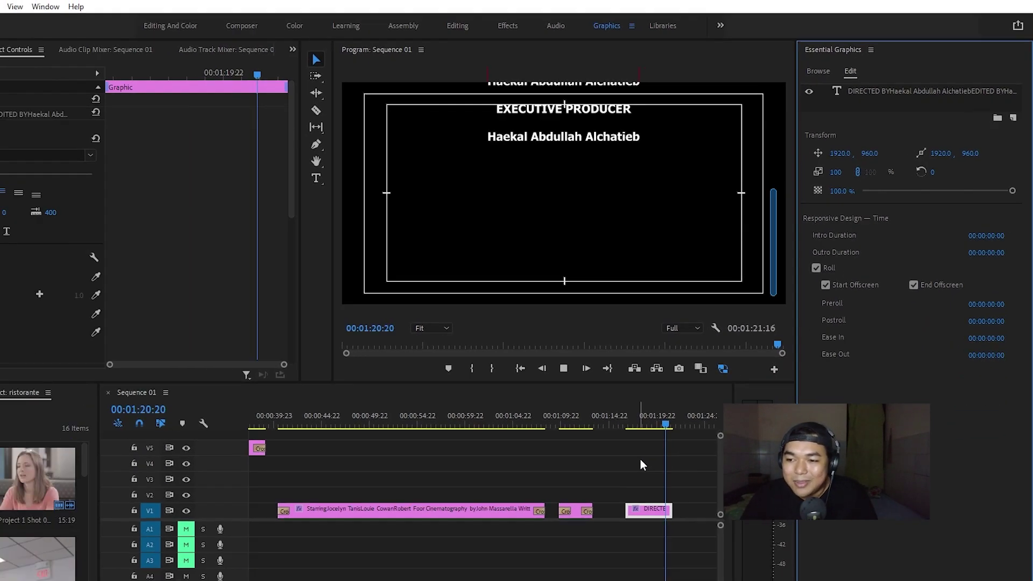
pyautogui.press('space')
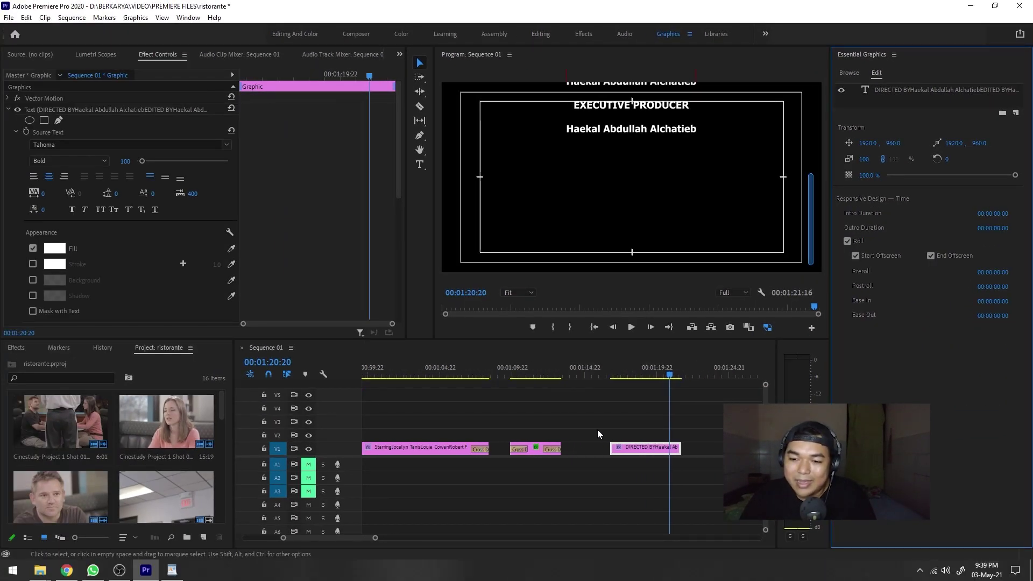
# Extend the credits clip by about four seconds and replay the roll.
pyautogui.scroll(-3, 597, 429)
pyautogui.moveTo(617, 449); pyautogui.dragTo(679, 449)
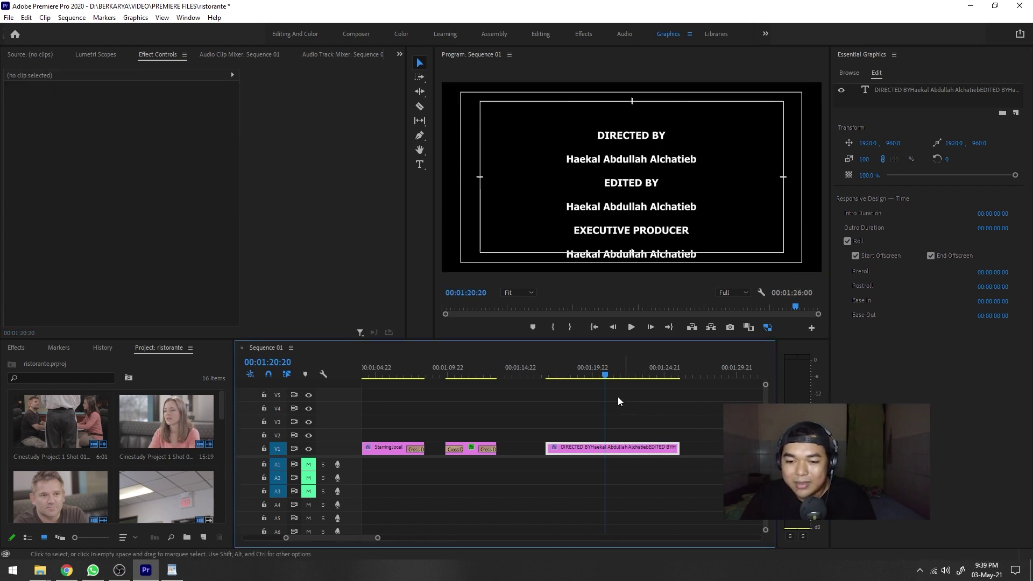
pyautogui.click(546, 368)
pyautogui.click(531, 368)
pyautogui.press('space')
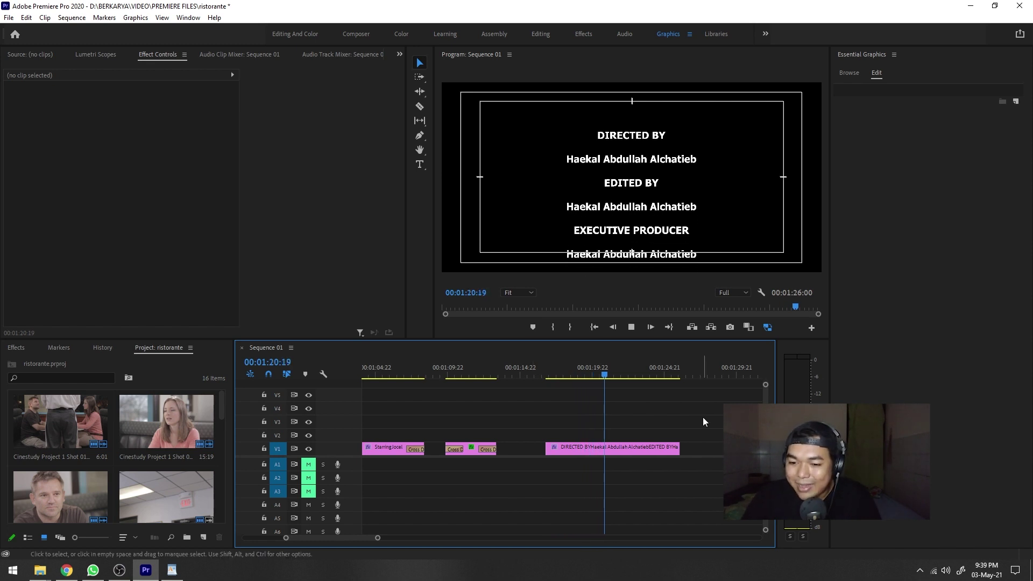
pyautogui.click(655, 450)
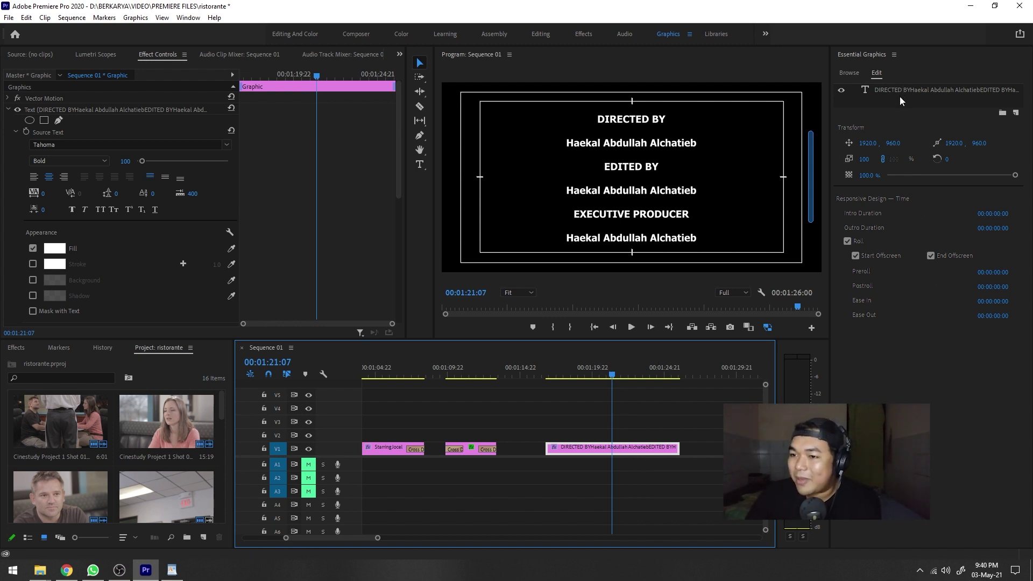
pyautogui.click(1017, 114)
# Add a rectangle shape layer, Shape 01, and move it to the bottom of the frame.
pyautogui.click(1018, 116)
pyautogui.click(1018, 114)
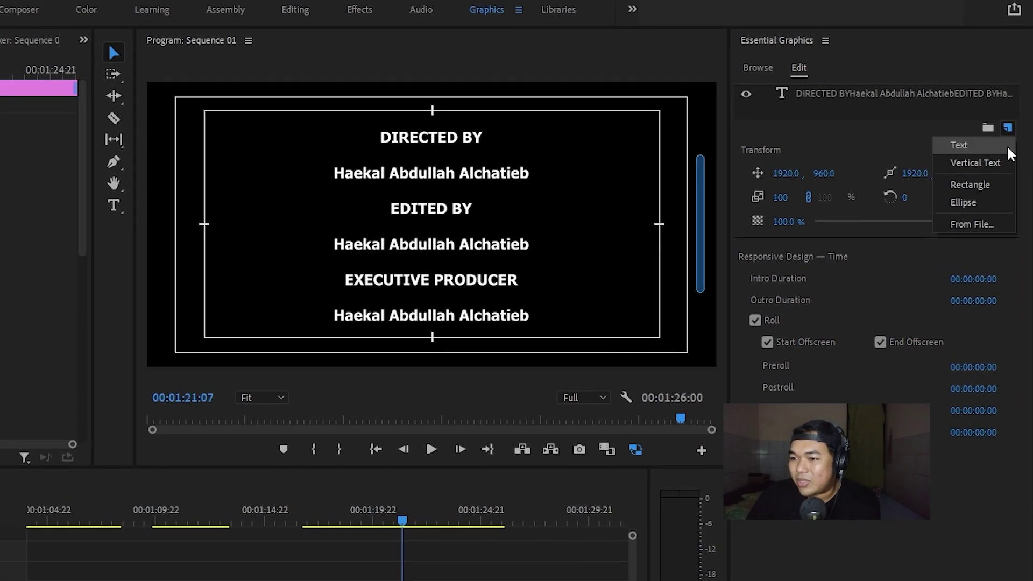
pyautogui.click(992, 151)
pyautogui.moveTo(429, 146)
pyautogui.mouseDown()
pyautogui.moveTo(450, 344)
pyautogui.moveTo(422, 342)
pyautogui.mouseUp()
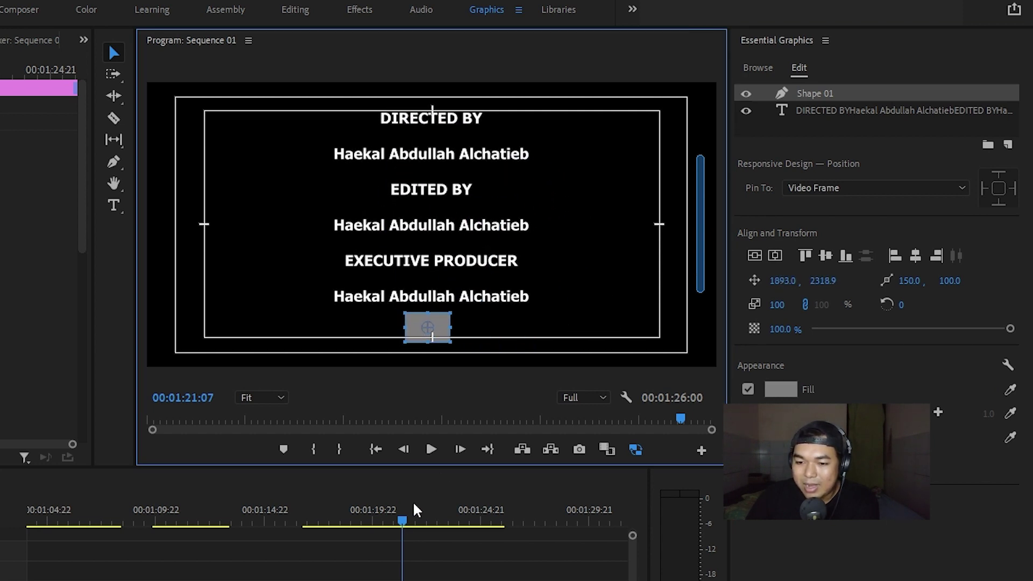
pyautogui.moveTo(414, 509); pyautogui.dragTo(402, 533)
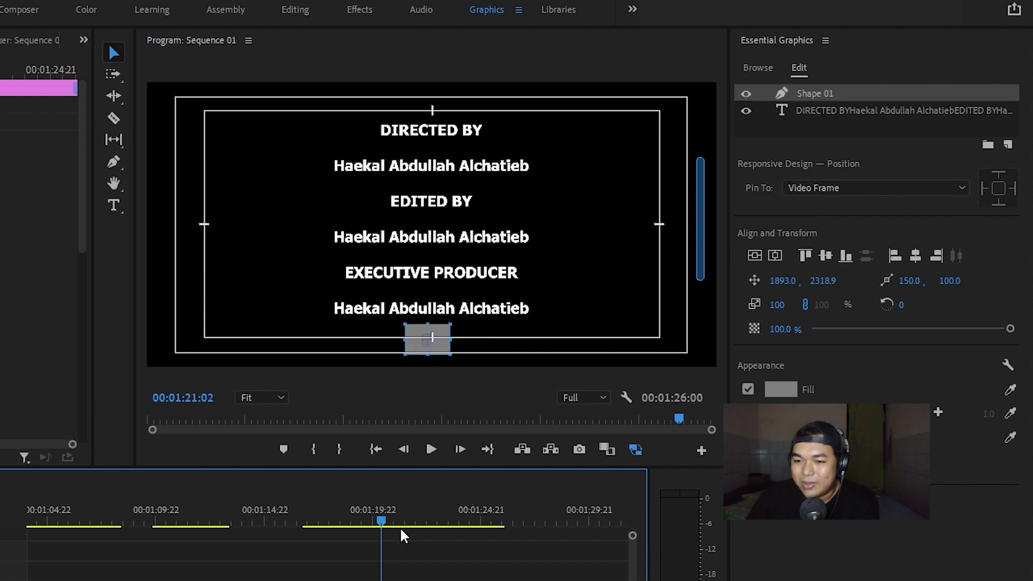
pyautogui.click(401, 529)
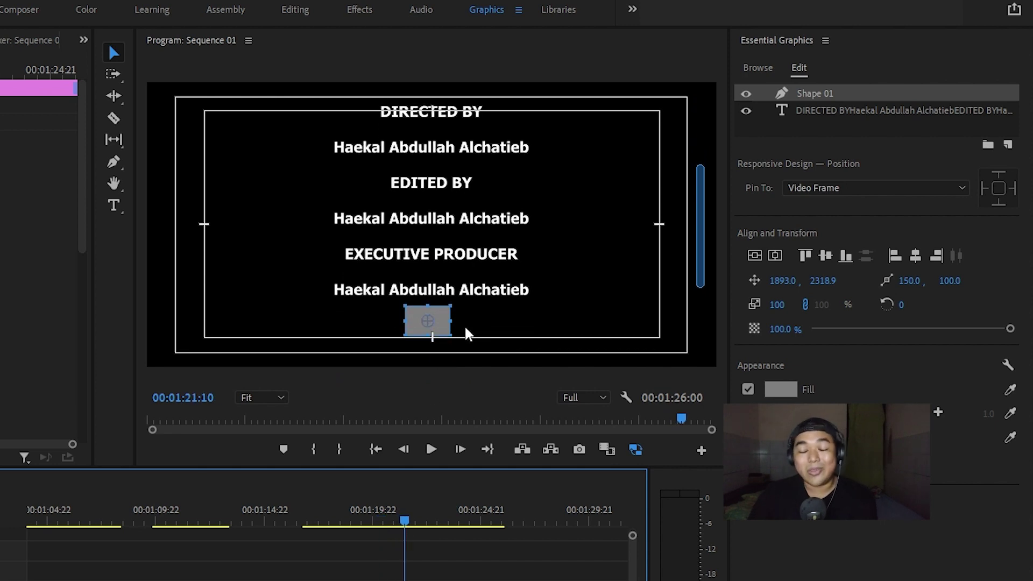